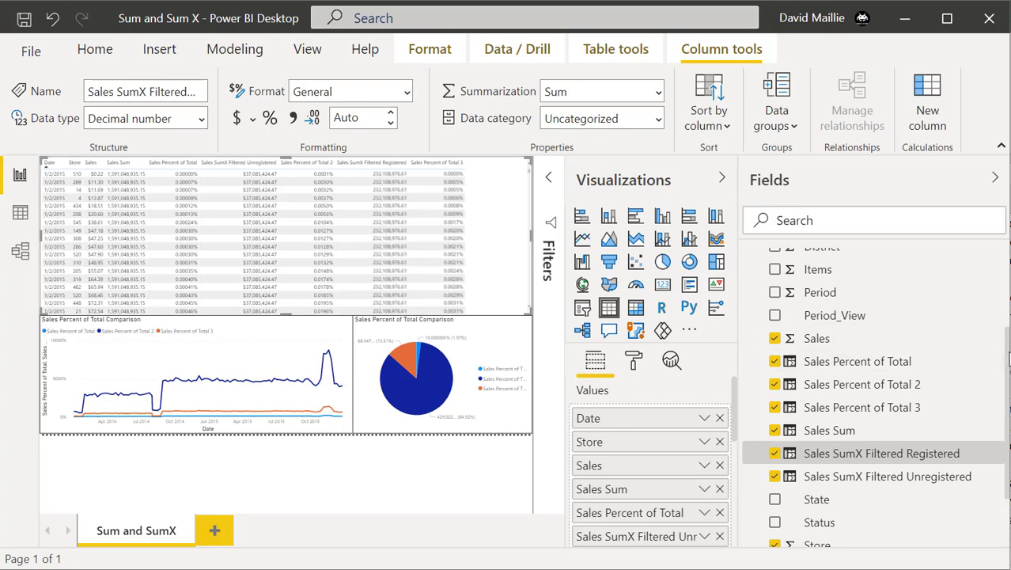
Collapse the Visualizations pane so the table and charts fill a wider canvas.
{"action": "left_click_drag", "start_coordinate": [1008, 345], "coordinate": [1008, 269]}
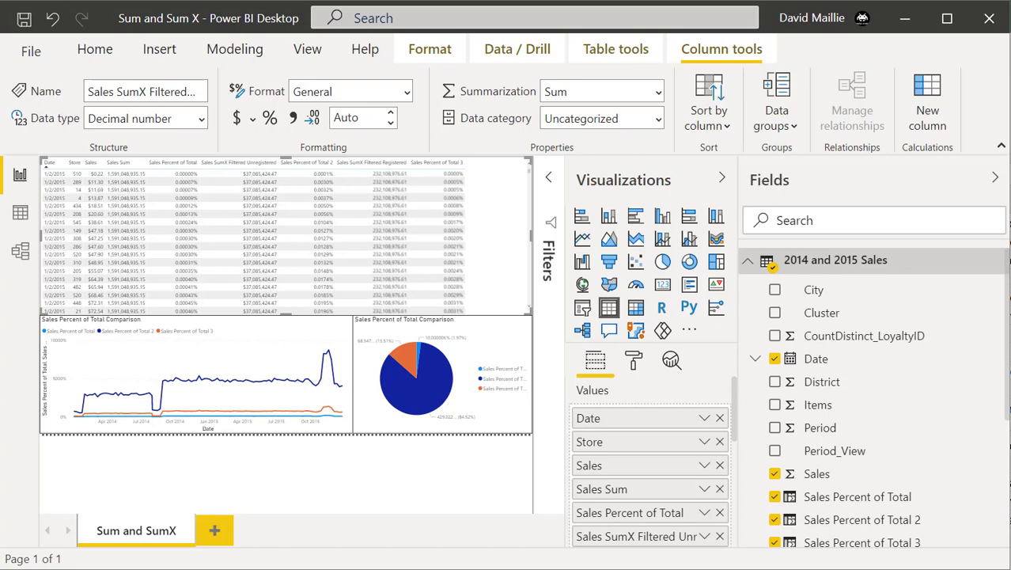
{"action": "scroll", "coordinate": [875, 371], "scroll_direction": "down", "scroll_amount": 3}
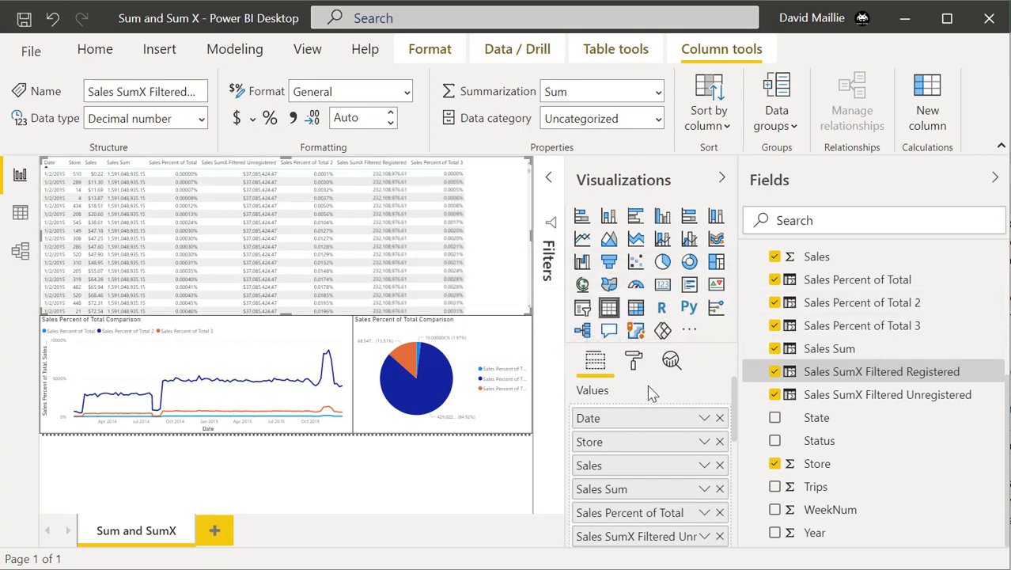
{"action": "left_click", "coordinate": [721, 180]}
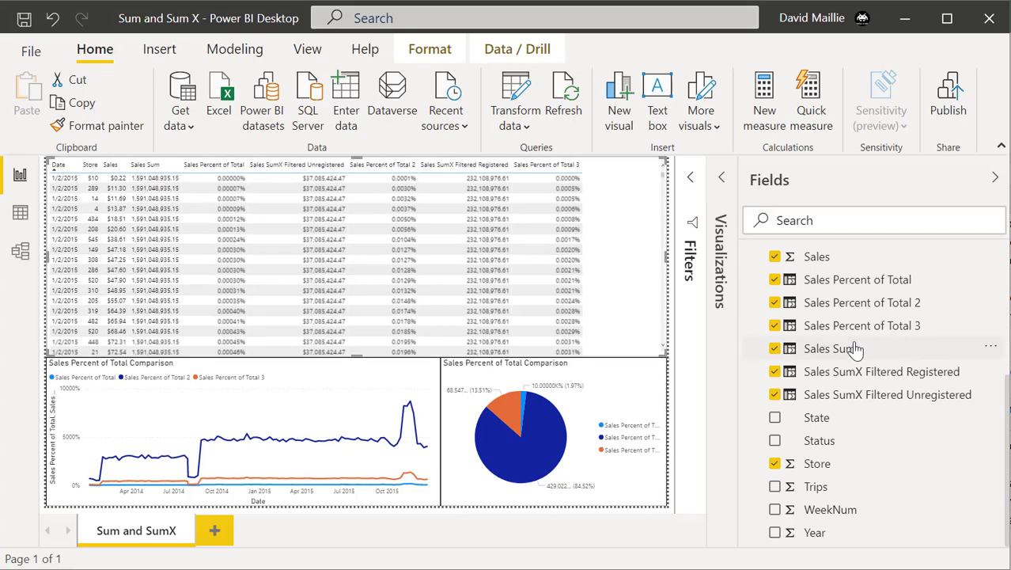
{"action": "left_click", "coordinate": [828, 353]}
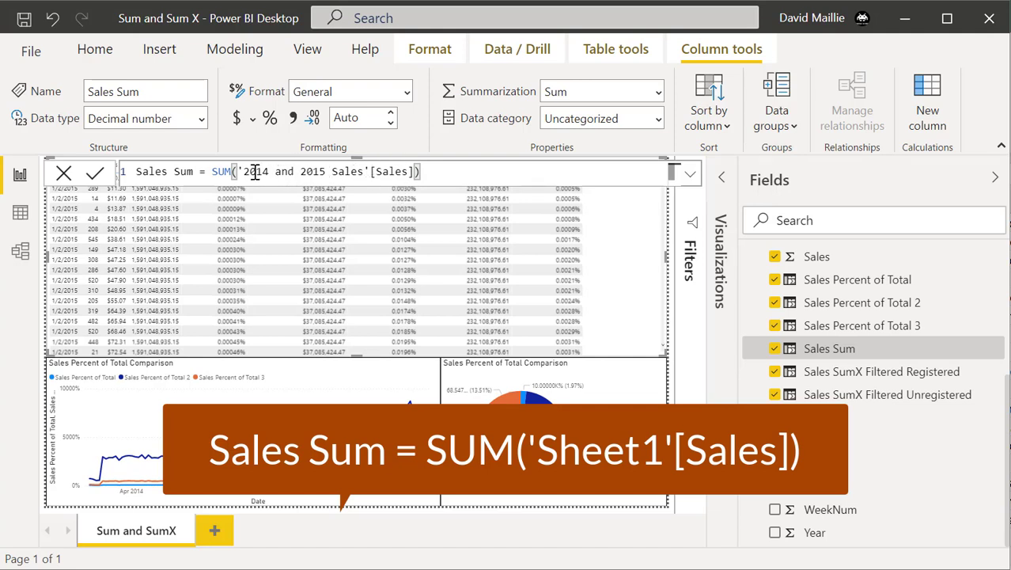
{"action": "left_click", "coordinate": [63, 172]}
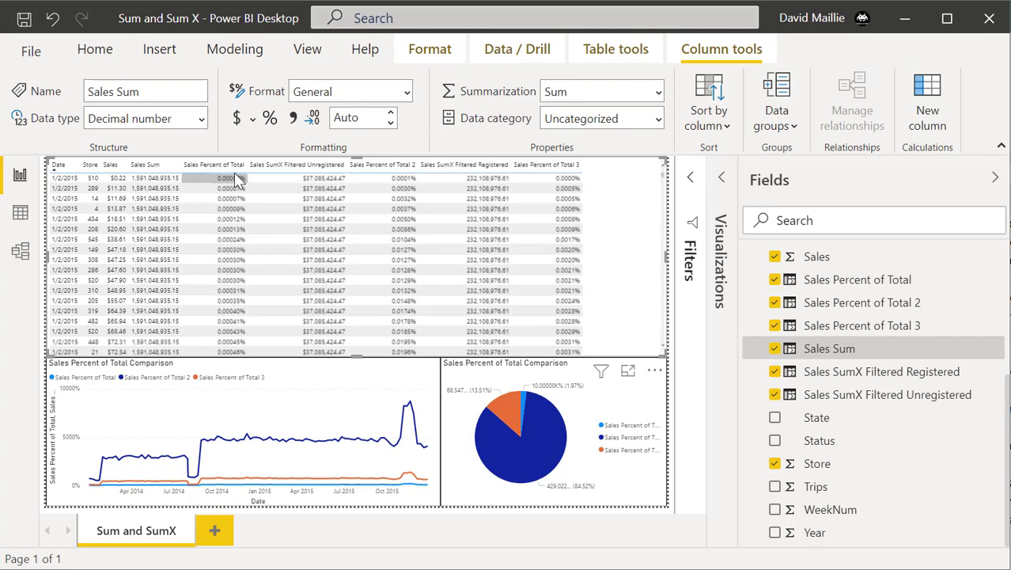
{"action": "left_click", "coordinate": [859, 282]}
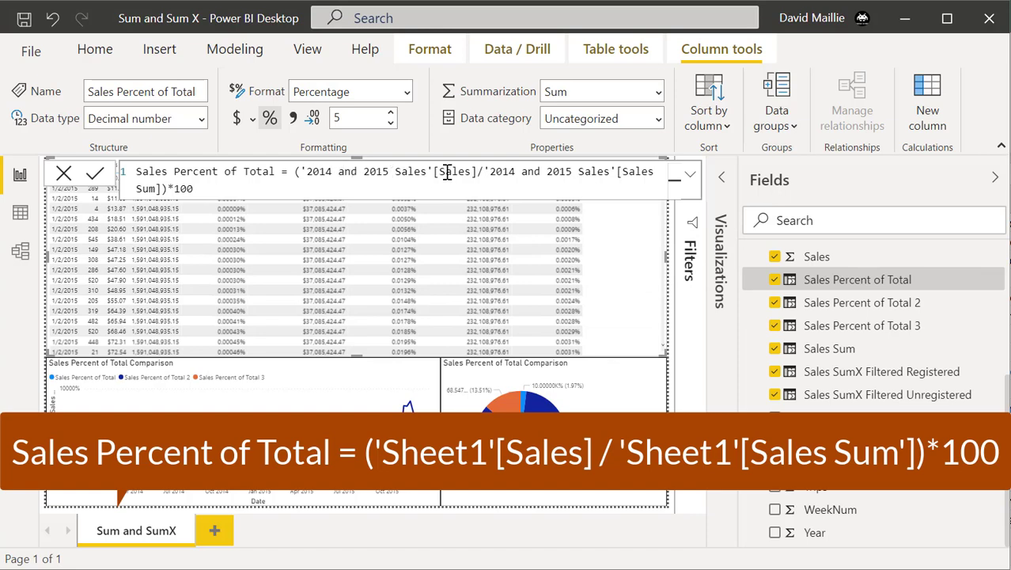
{"action": "double_click", "coordinate": [481, 171]}
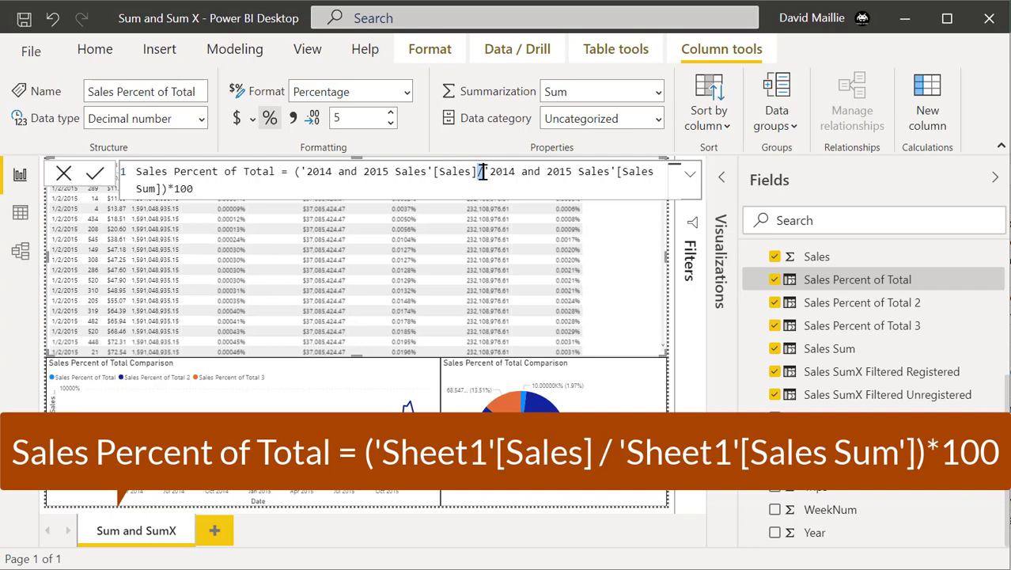
{"action": "left_click", "coordinate": [618, 170]}
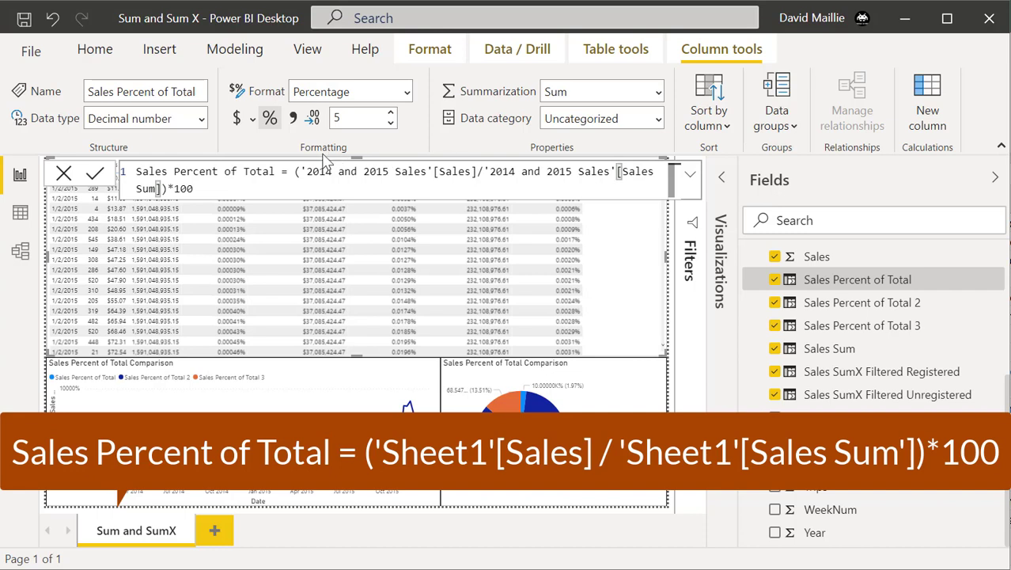
{"action": "left_click", "coordinate": [296, 170]}
{"action": "type", "text": "("}
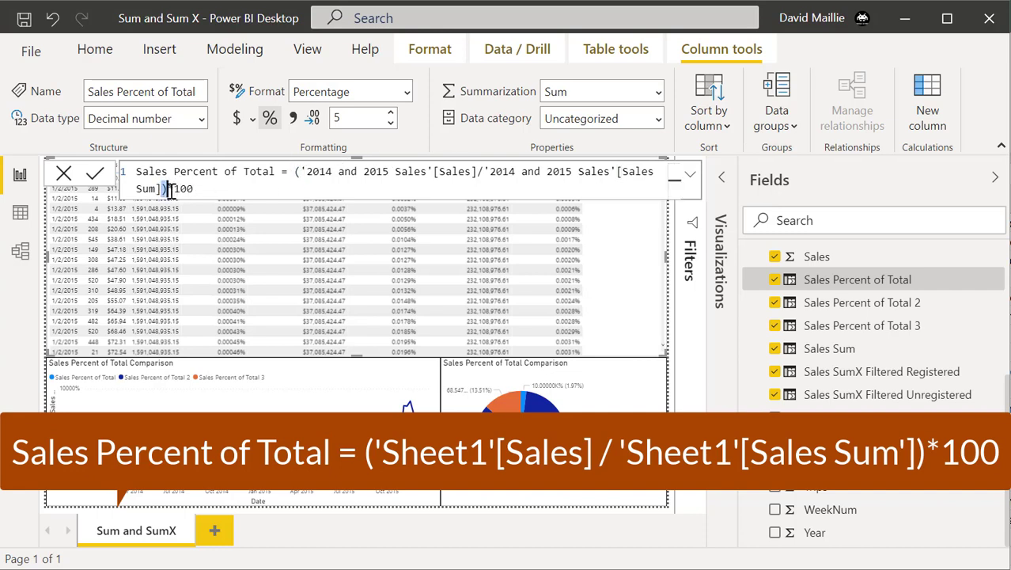
{"action": "left_click_drag", "start_coordinate": [202, 189], "coordinate": [168, 190]}
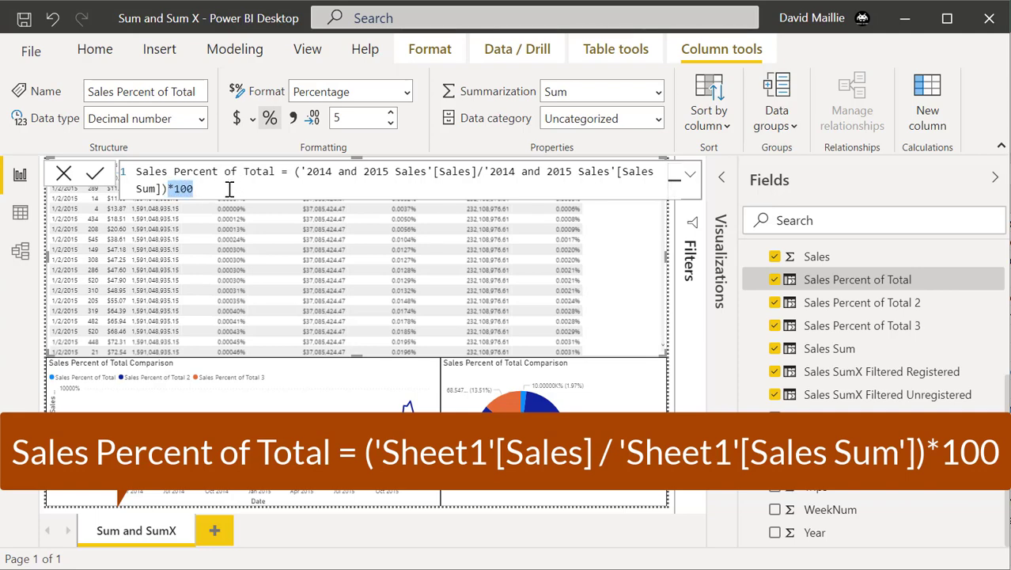
{"action": "left_click", "coordinate": [65, 176]}
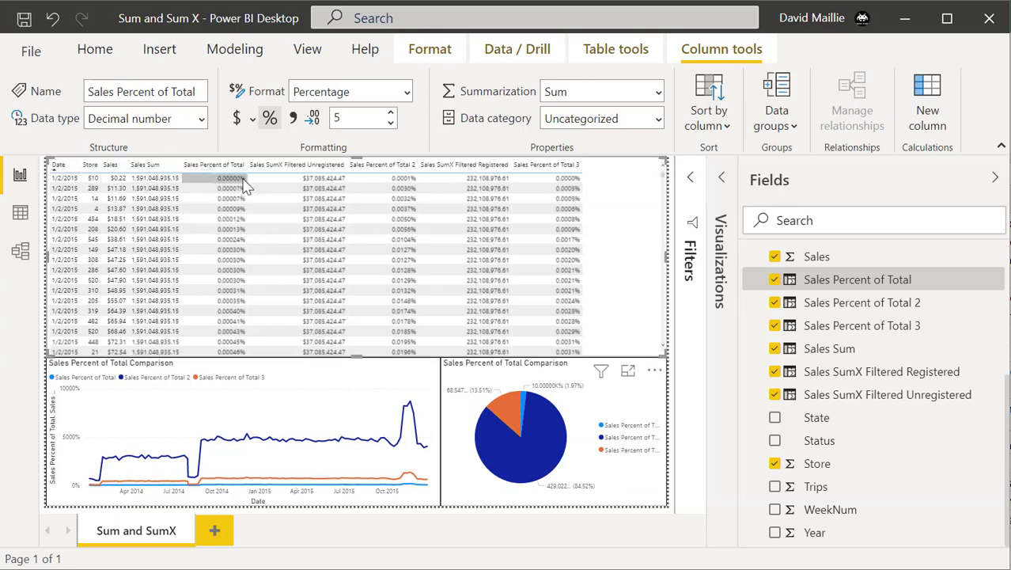
{"action": "mouse_move", "coordinate": [244, 183]}
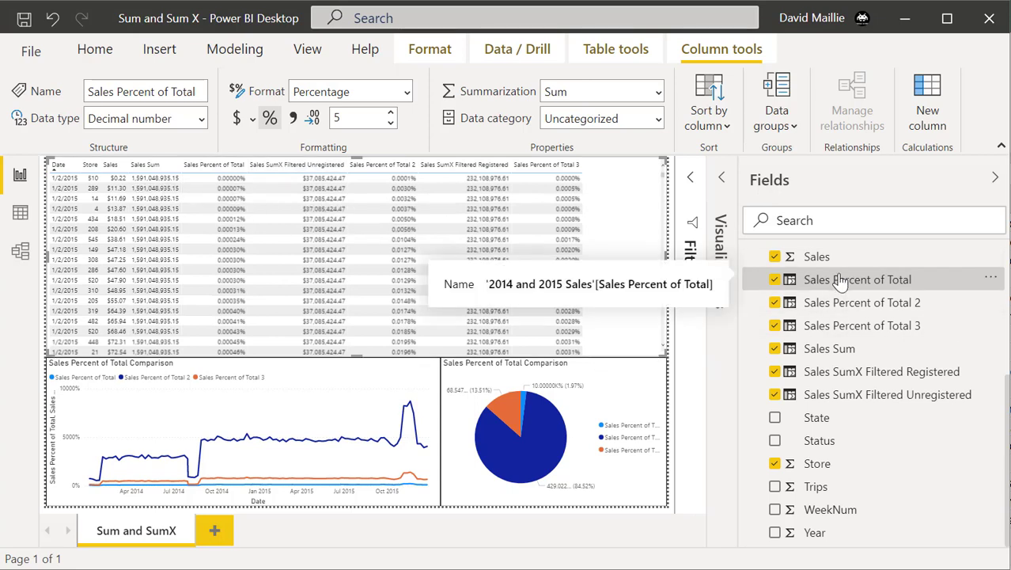
{"action": "left_click", "coordinate": [841, 346]}
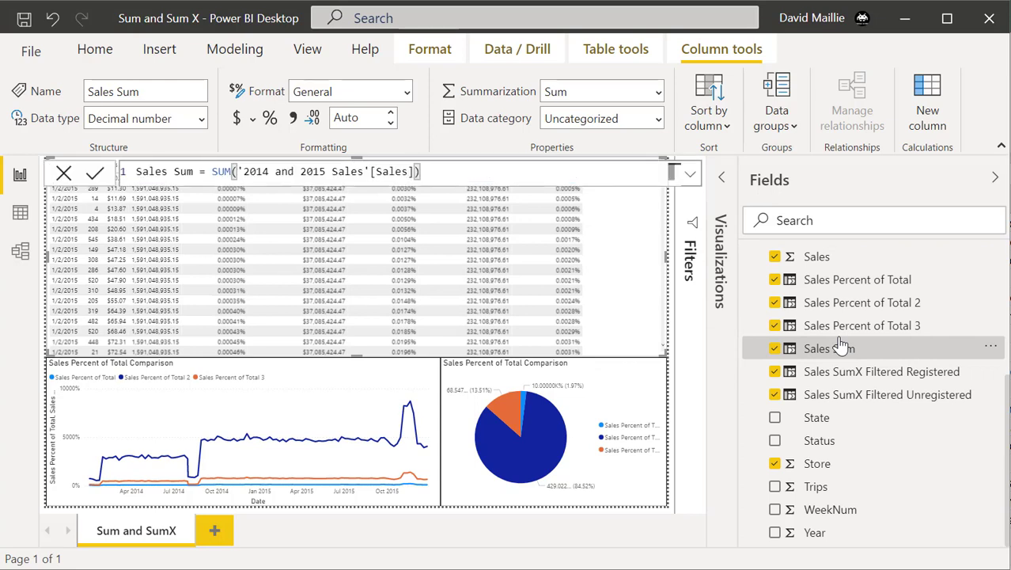
{"action": "left_click", "coordinate": [823, 283]}
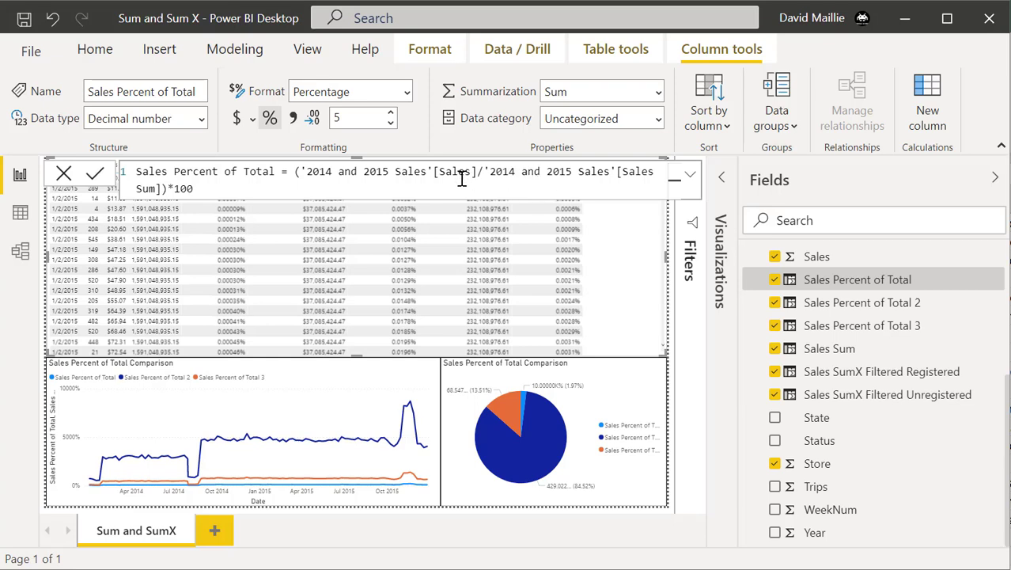
{"action": "left_click", "coordinate": [64, 174]}
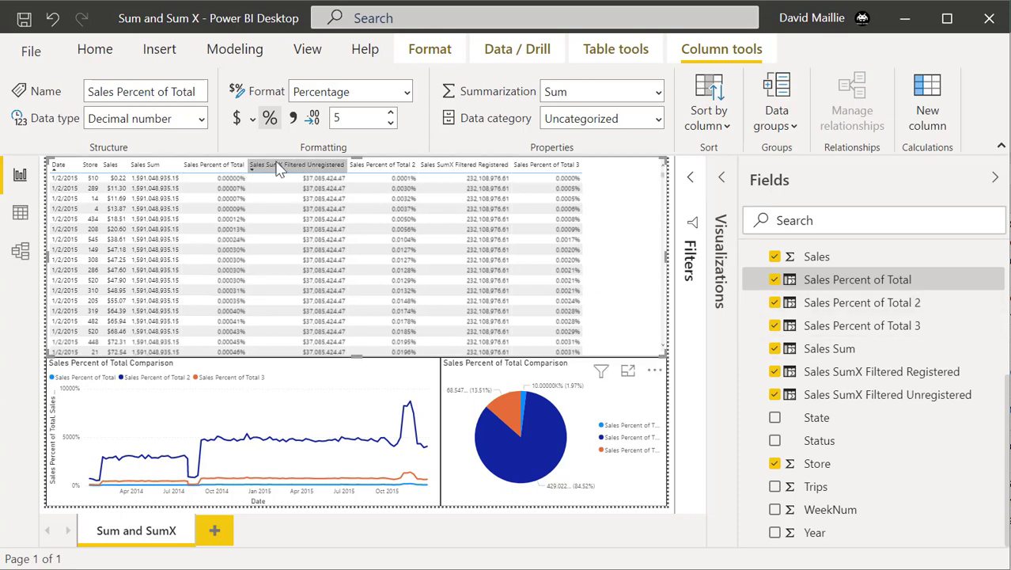
{"action": "left_click", "coordinate": [901, 371]}
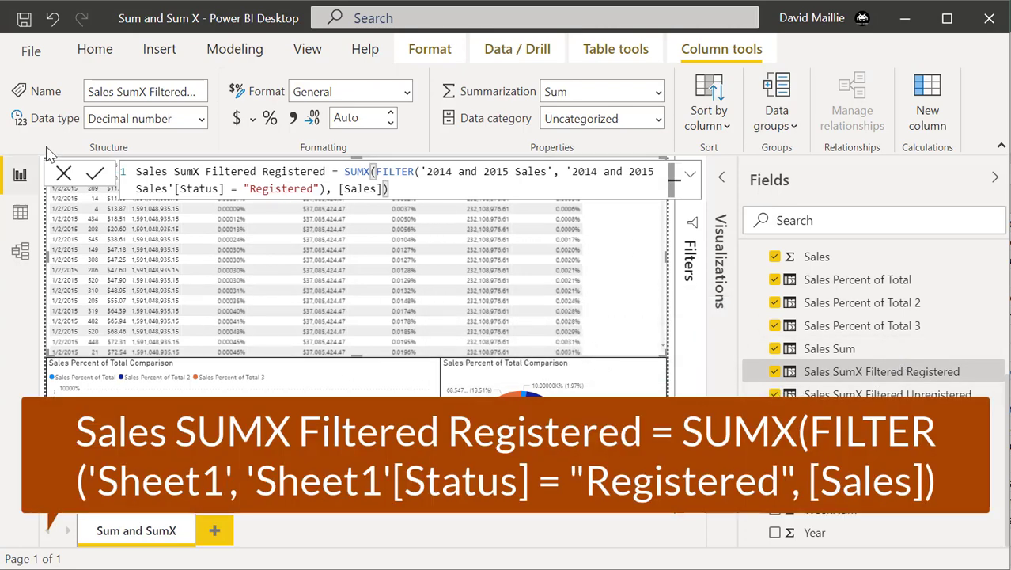
{"action": "left_click", "coordinate": [63, 174]}
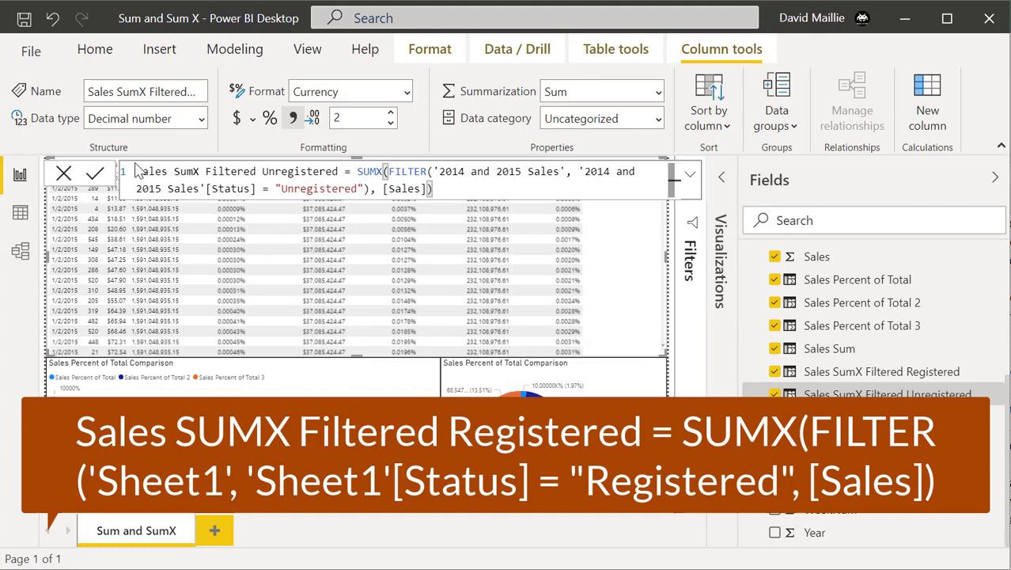
{"action": "left_click_drag", "start_coordinate": [138, 171], "coordinate": [343, 176]}
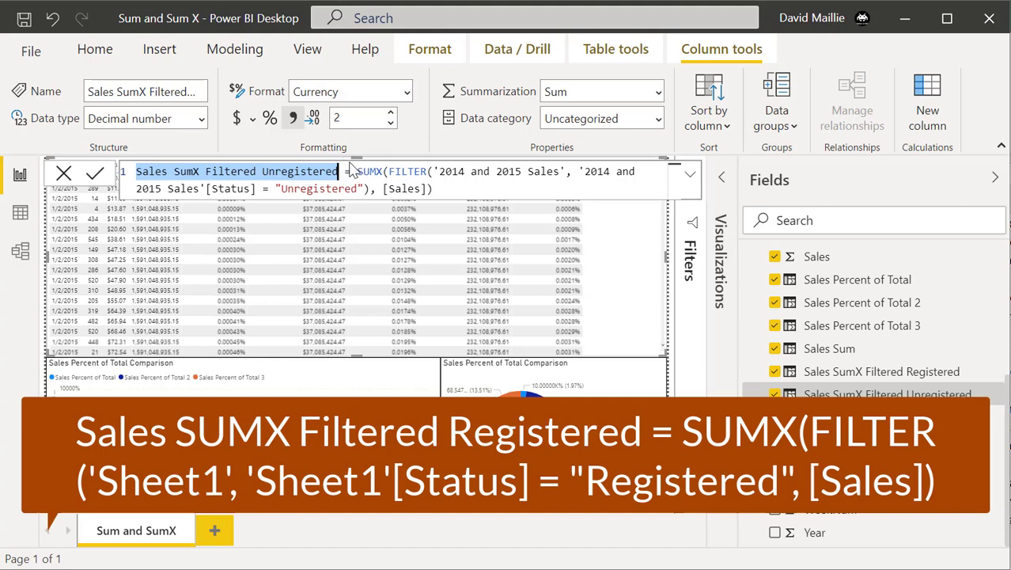
{"action": "left_click_drag", "start_coordinate": [358, 171], "coordinate": [565, 174]}
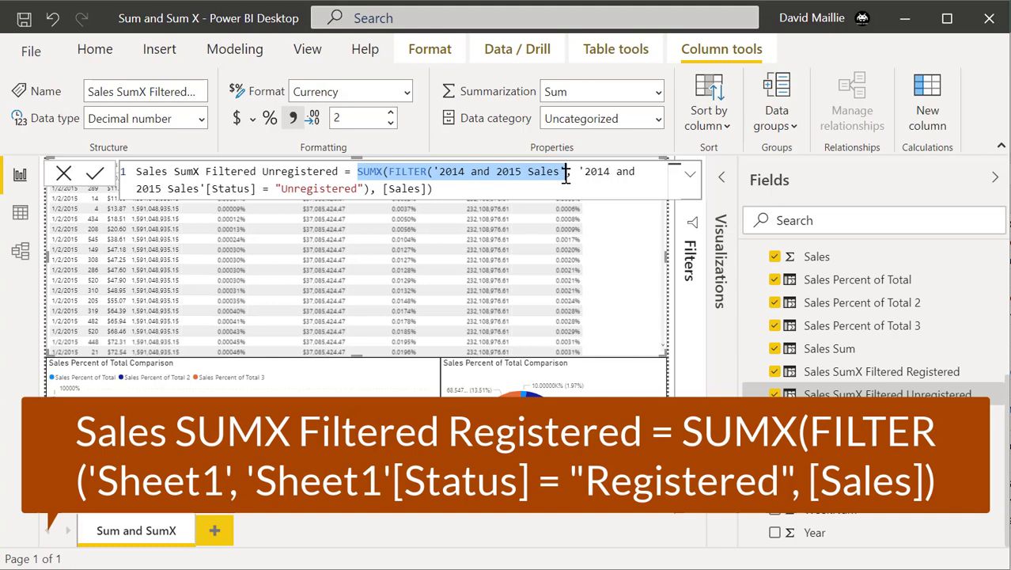
{"action": "left_click_drag", "start_coordinate": [565, 174], "coordinate": [590, 175]}
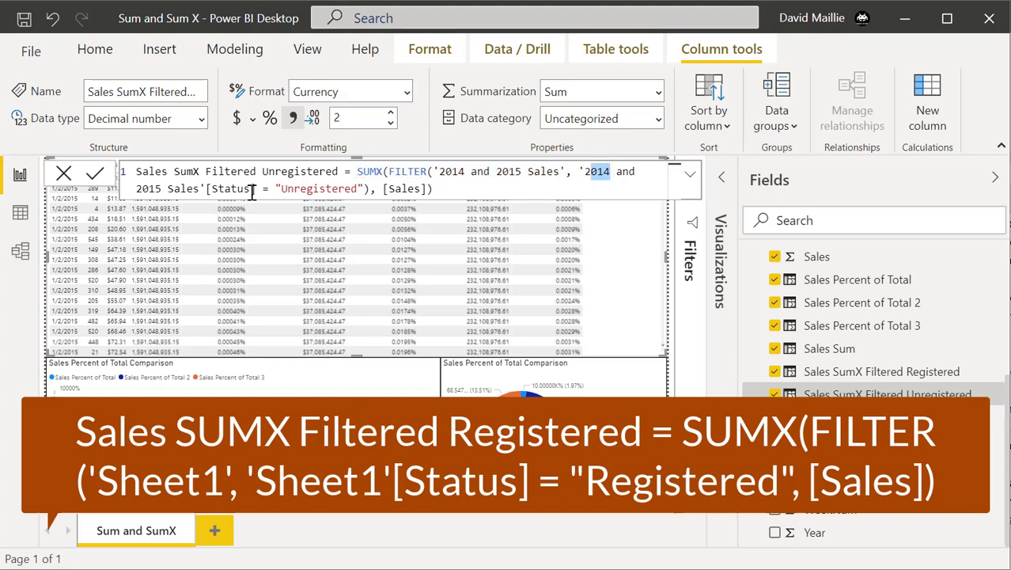
{"action": "left_click_drag", "start_coordinate": [251, 190], "coordinate": [137, 188]}
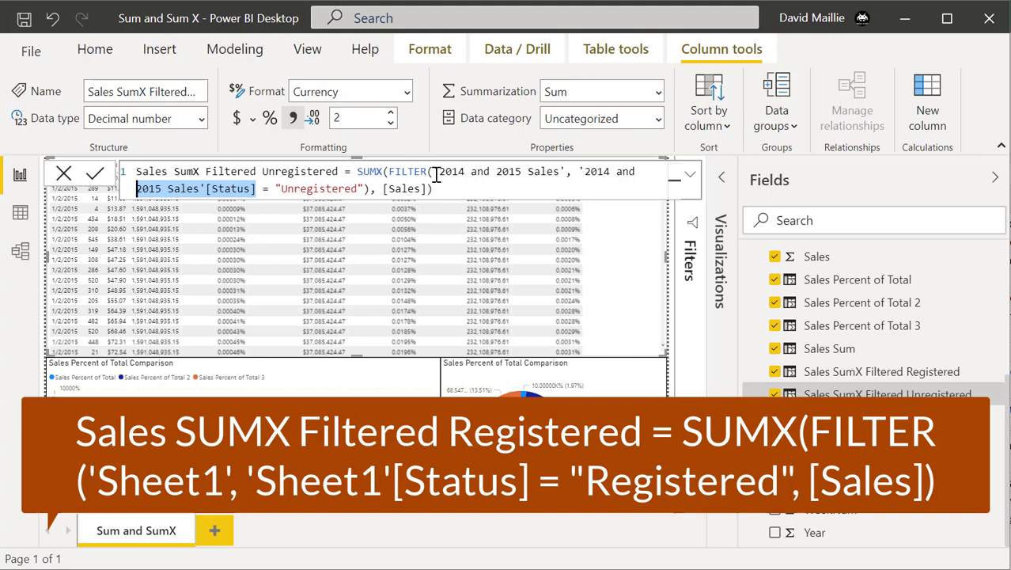
{"action": "left_click_drag", "start_coordinate": [436, 172], "coordinate": [356, 183]}
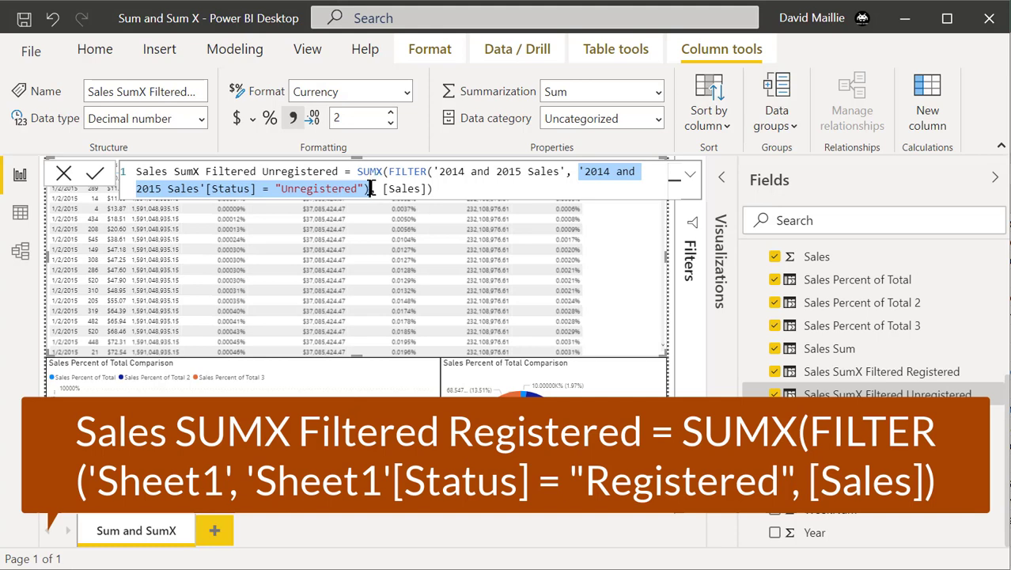
{"action": "left_click_drag", "start_coordinate": [370, 189], "coordinate": [428, 191]}
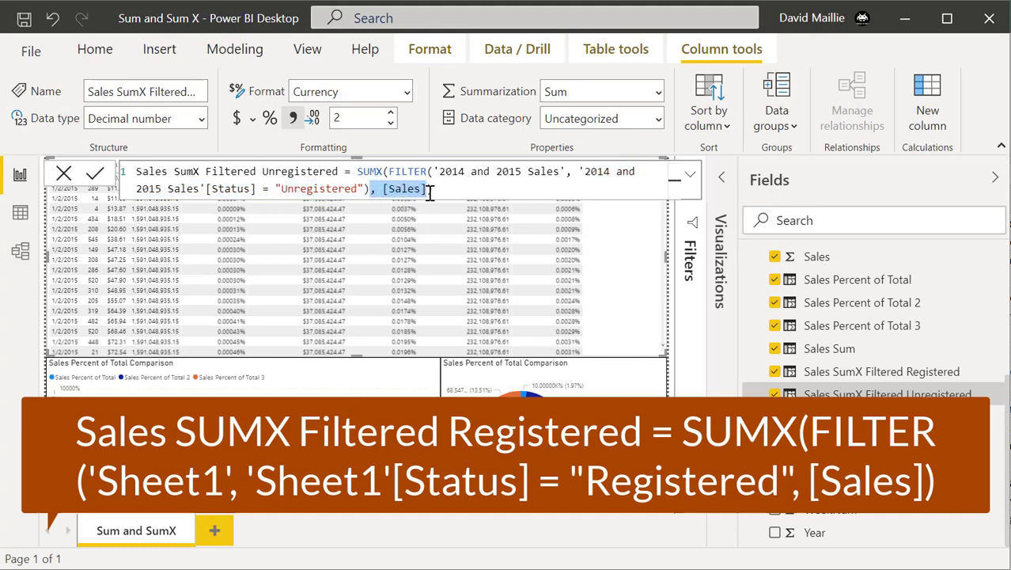
{"action": "left_click", "coordinate": [463, 187]}
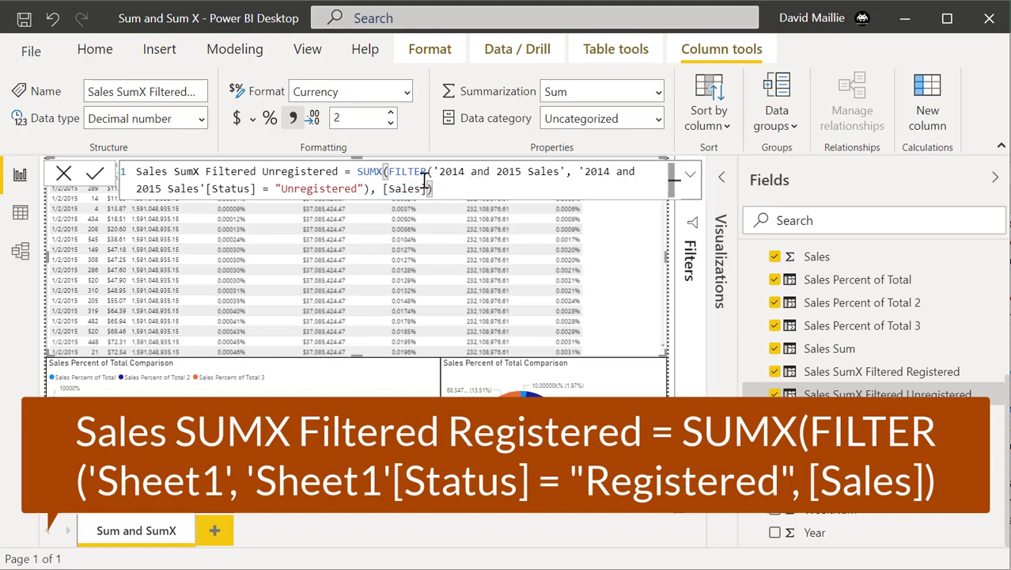
{"action": "key", "text": "ctrl+a"}
{"action": "left_click_drag", "start_coordinate": [380, 171], "coordinate": [358, 171]}
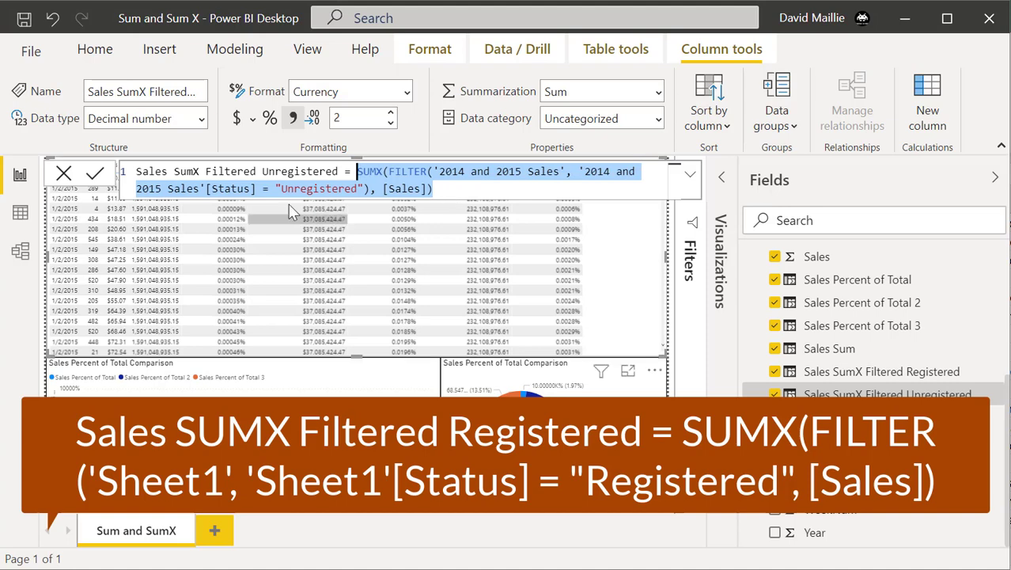
{"action": "left_click", "coordinate": [349, 208]}
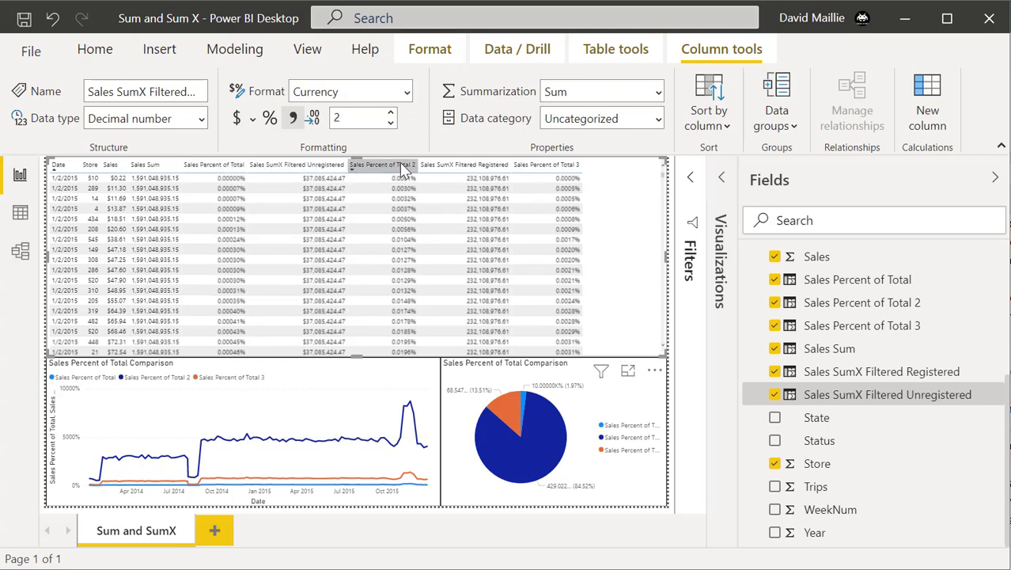
{"action": "left_click", "coordinate": [905, 305]}
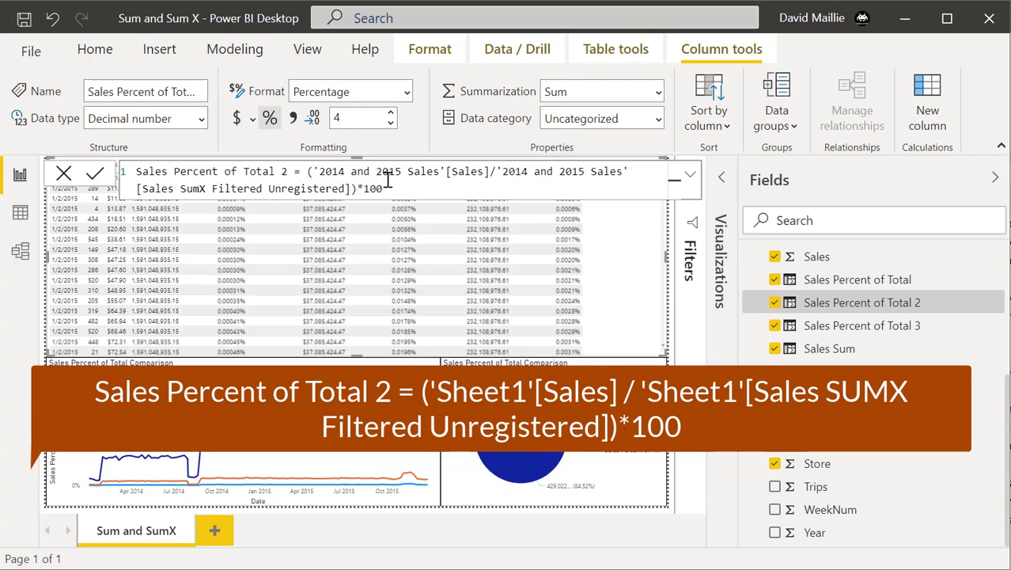
{"action": "left_click", "coordinate": [63, 173]}
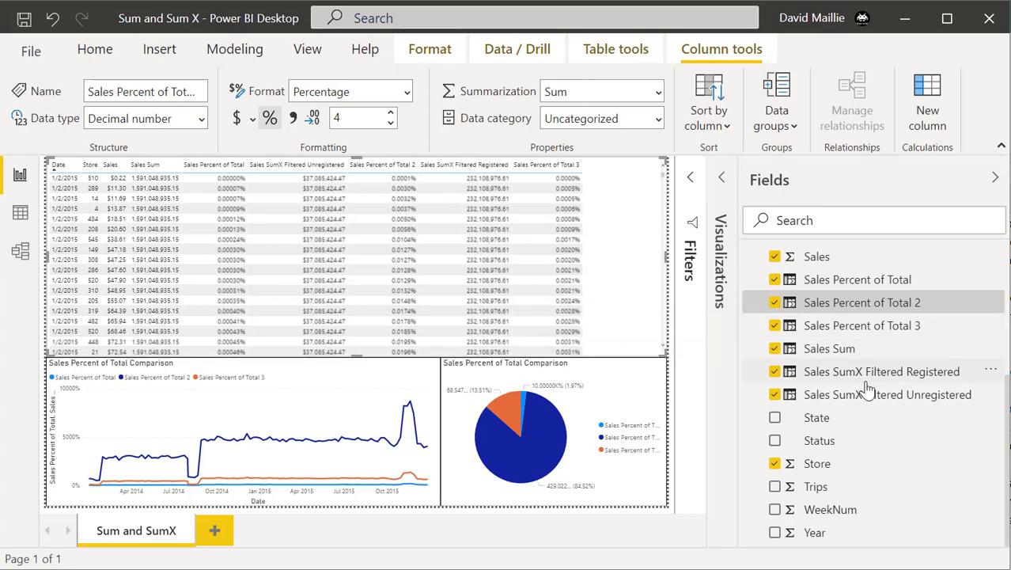
{"action": "left_click", "coordinate": [829, 349]}
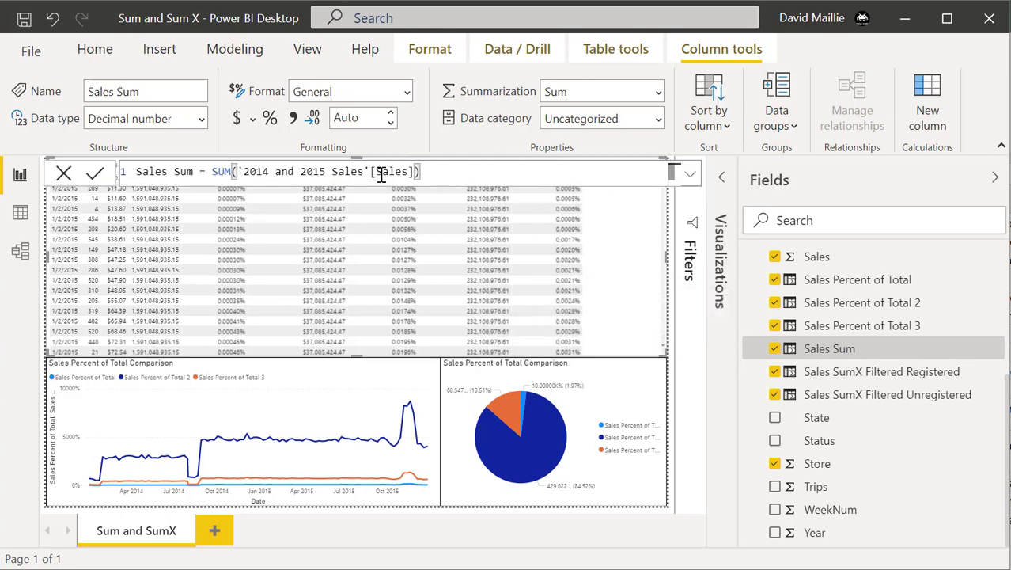
{"action": "left_click", "coordinate": [130, 171]}
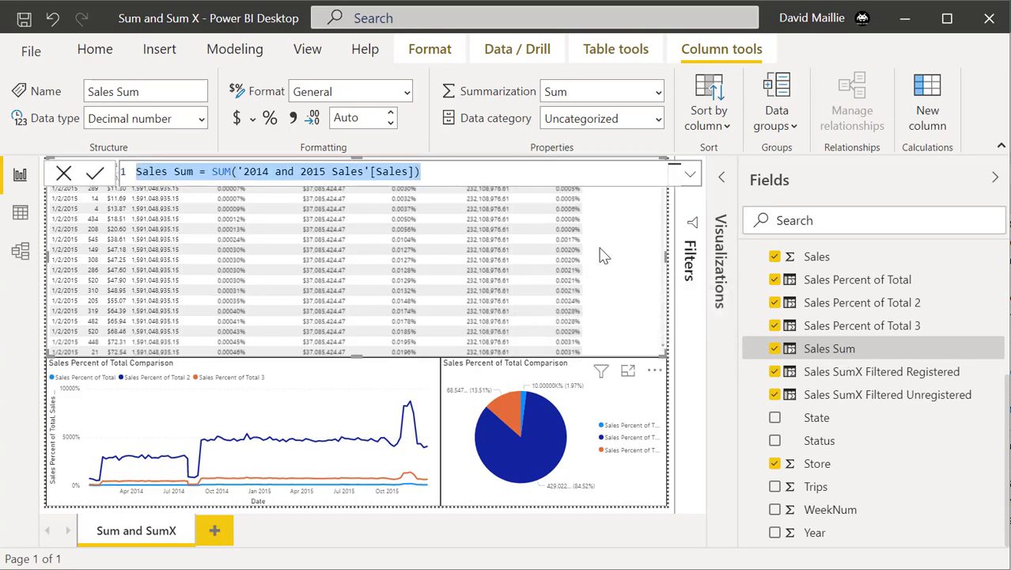
{"action": "left_click", "coordinate": [65, 173]}
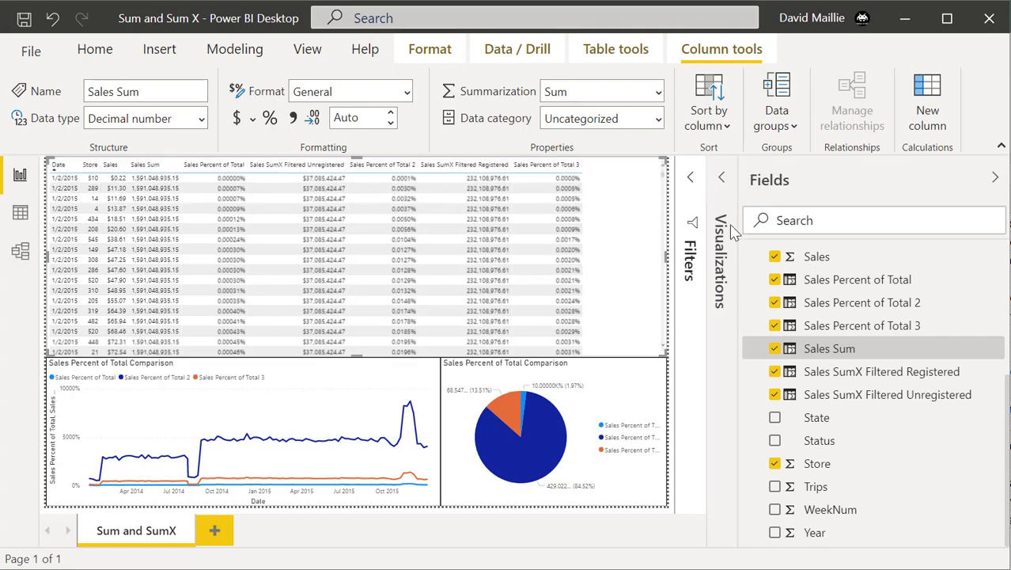
{"action": "left_click", "coordinate": [722, 179]}
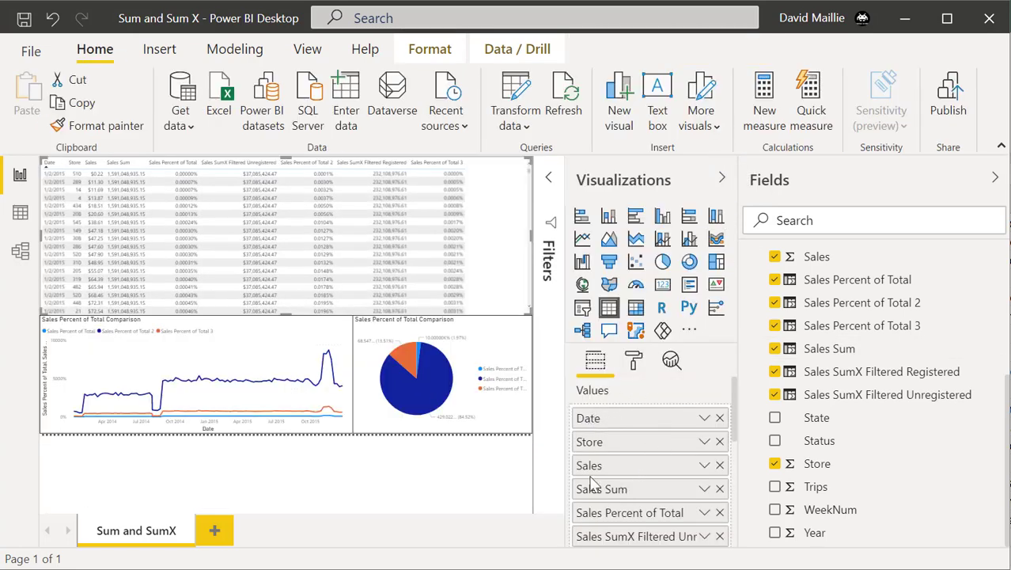
{"action": "left_click_drag", "start_coordinate": [736, 418], "coordinate": [735, 443]}
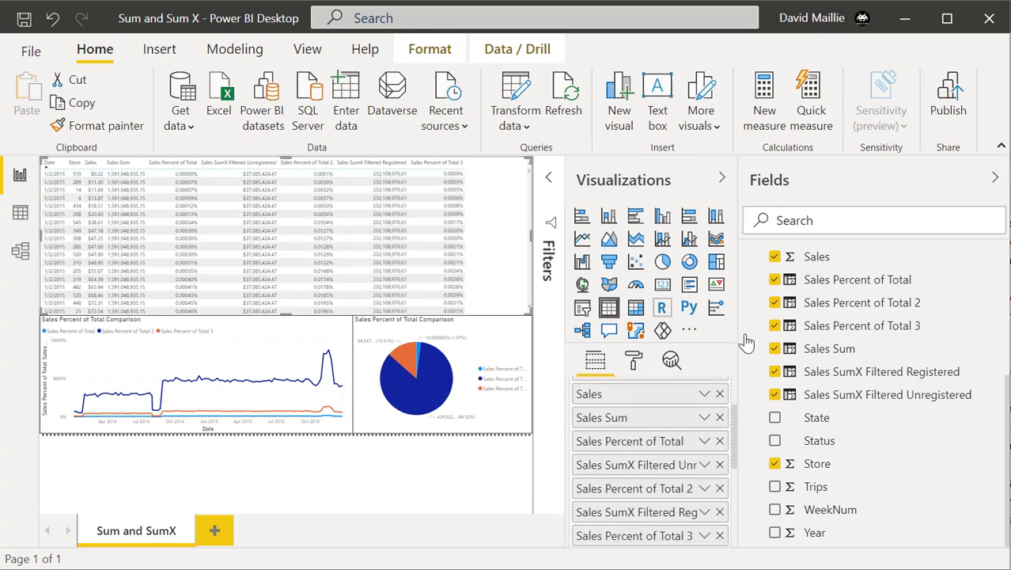
{"action": "left_click", "coordinate": [722, 176]}
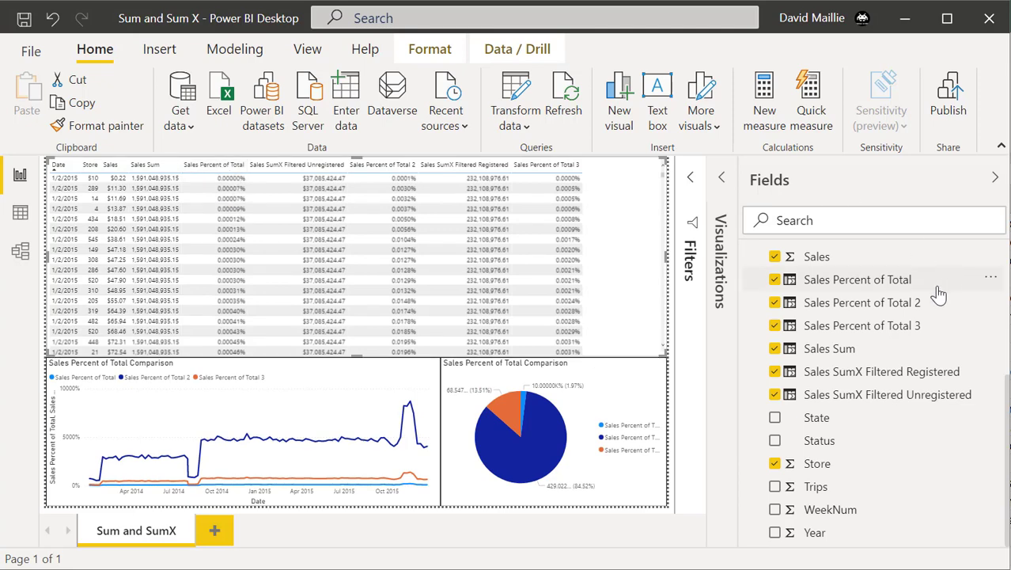
{"action": "left_click", "coordinate": [876, 286]}
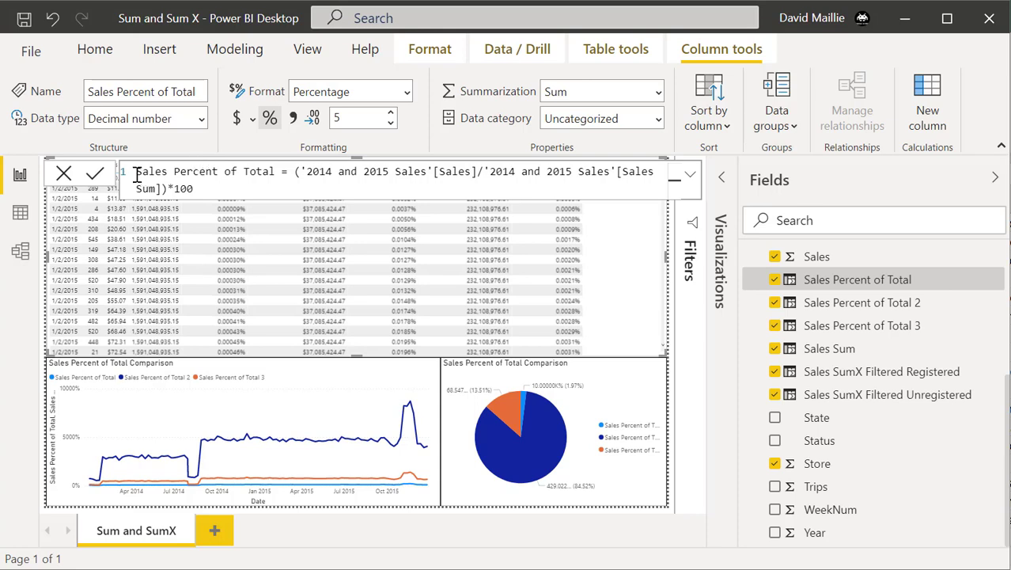
{"action": "left_click_drag", "start_coordinate": [142, 171], "coordinate": [198, 188]}
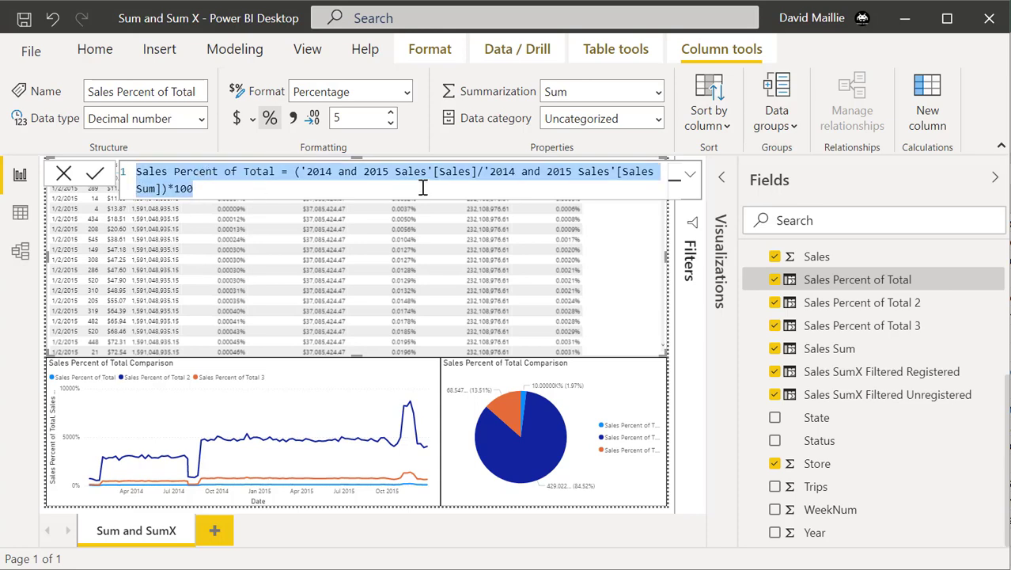
{"action": "left_click", "coordinate": [389, 171]}
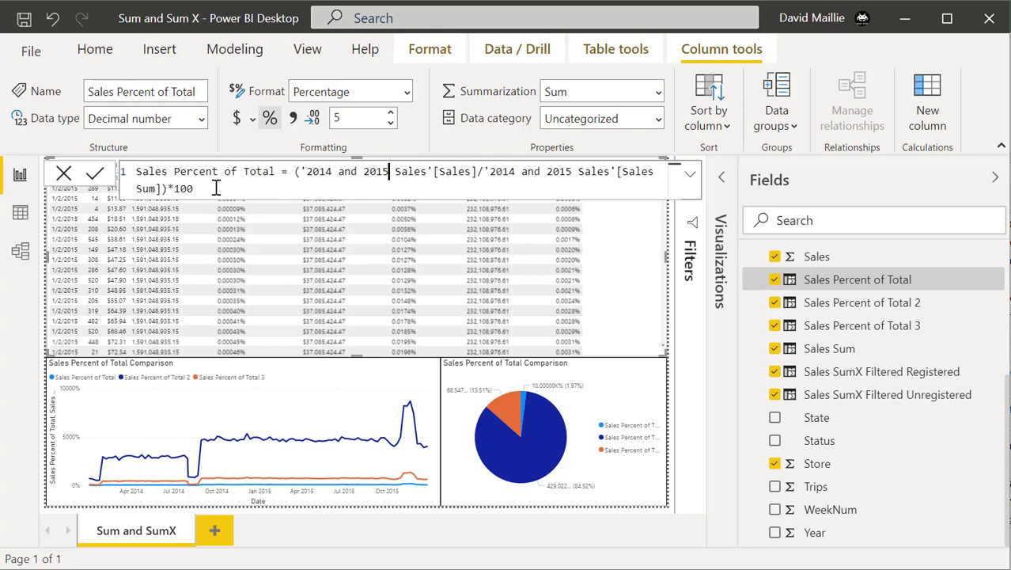
{"action": "left_click", "coordinate": [64, 174]}
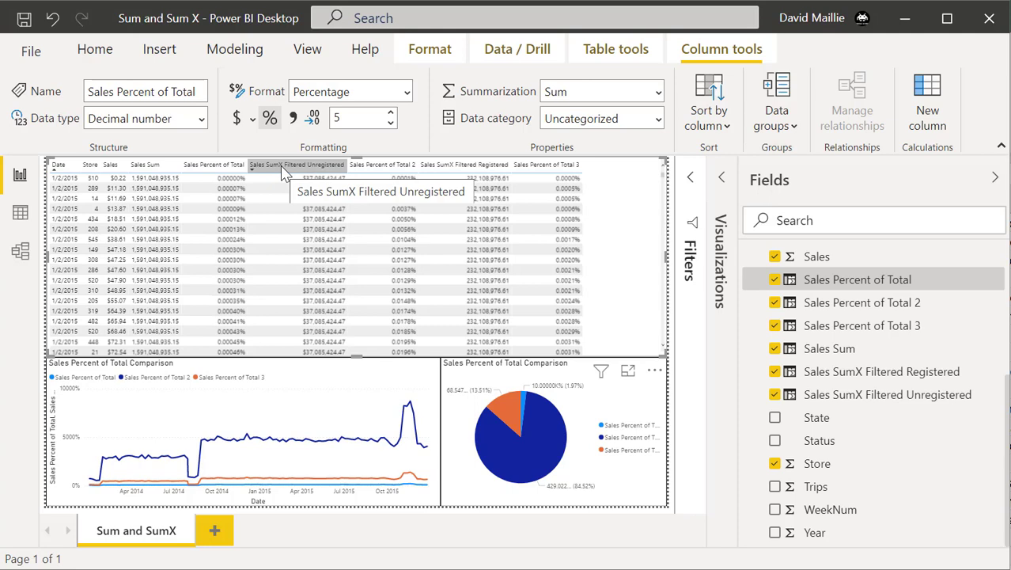
Show the Sales SumX Filtered Registered formula and select its entire DAX expression.
{"action": "left_click", "coordinate": [870, 372]}
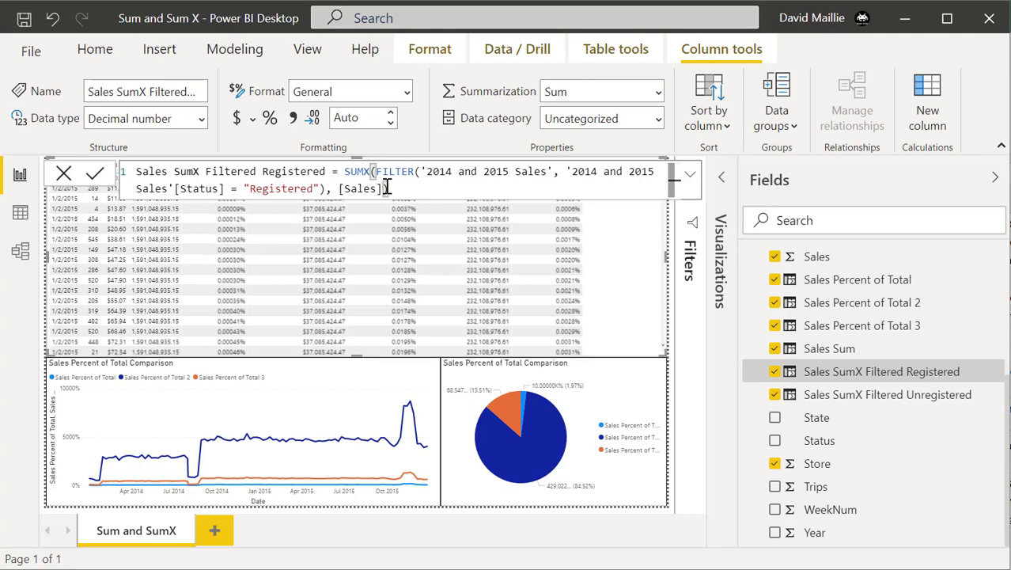
{"action": "triple_click", "coordinate": [334, 169]}
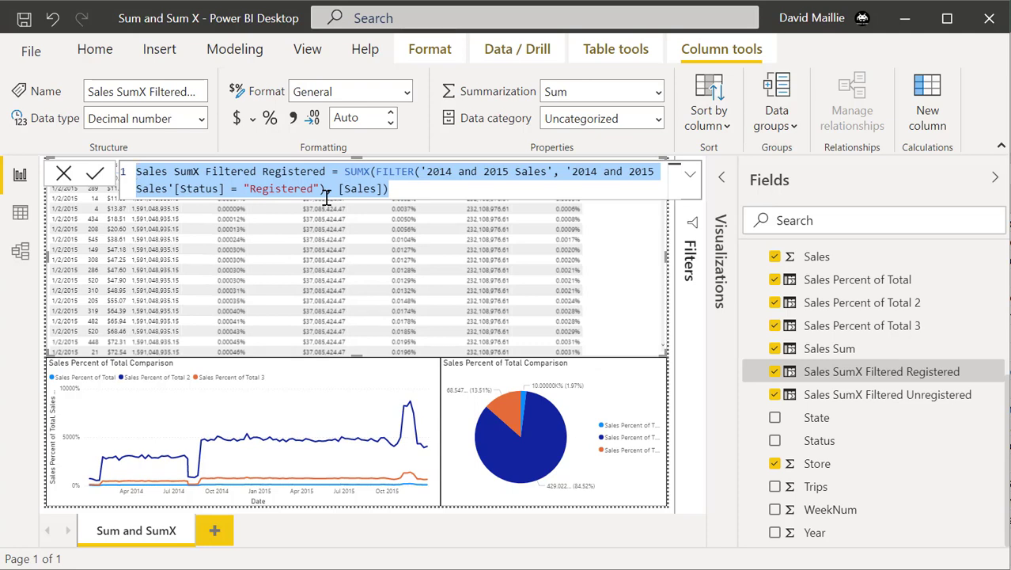
Close the Sales SumX Filtered Registered formula bar, discarding any edits.
{"action": "left_click", "coordinate": [64, 173]}
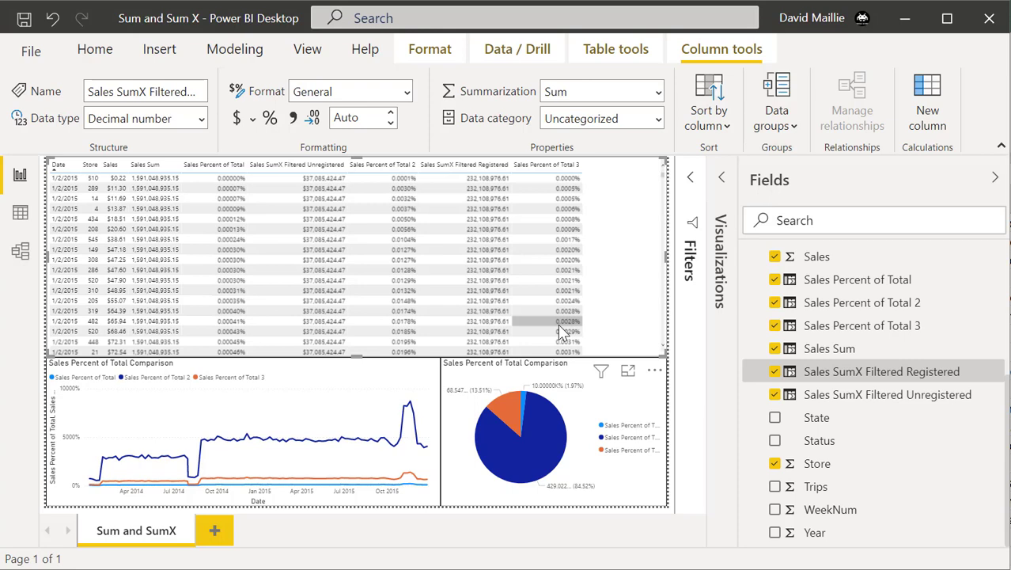
Glance at the Sales Sum formula, close it, then reopen the Sales SumX Filtered Registered formula.
{"action": "left_click", "coordinate": [822, 353]}
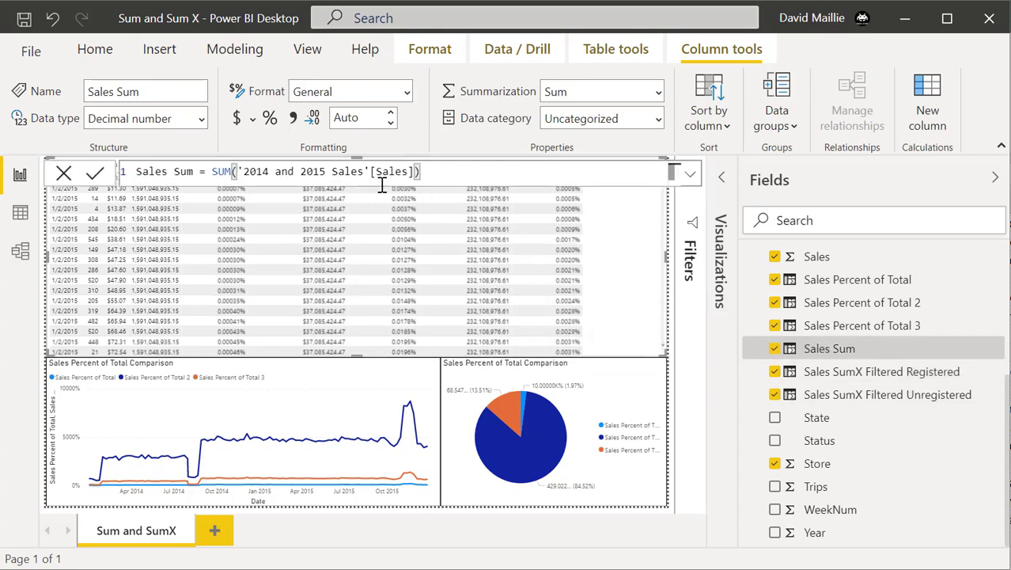
{"action": "left_click", "coordinate": [63, 172]}
{"action": "mouse_move", "coordinate": [380, 202]}
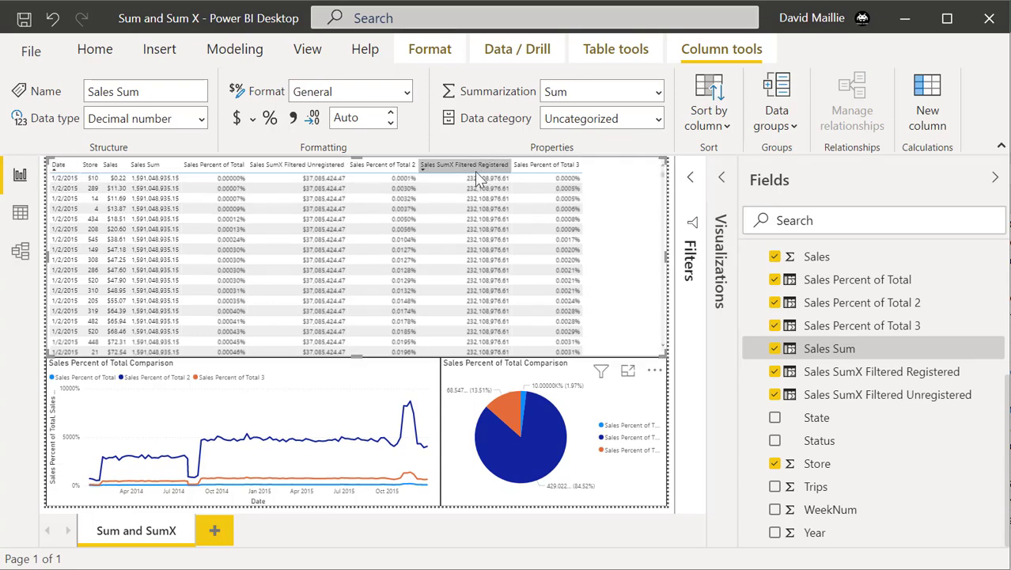
{"action": "left_click", "coordinate": [885, 375]}
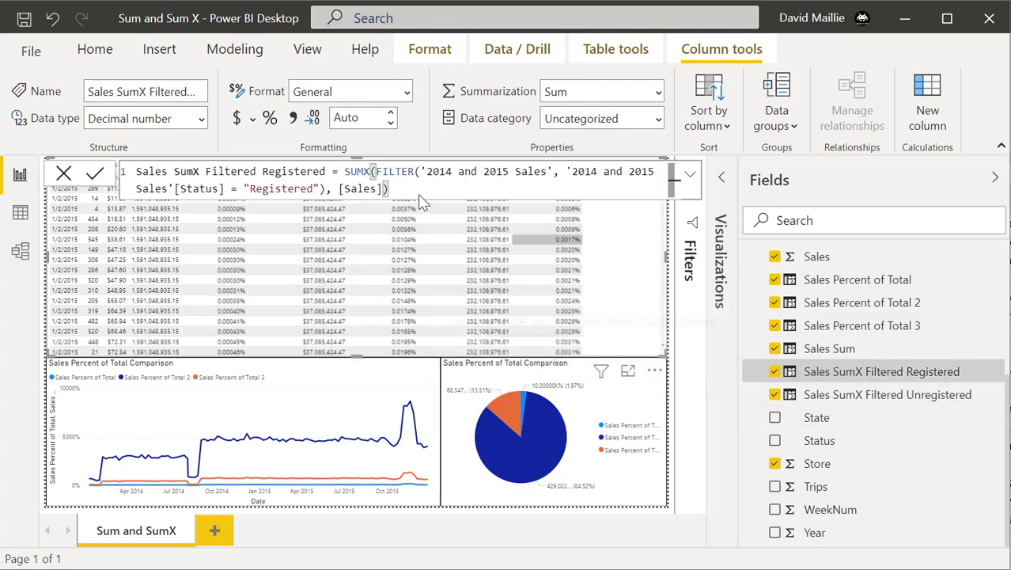